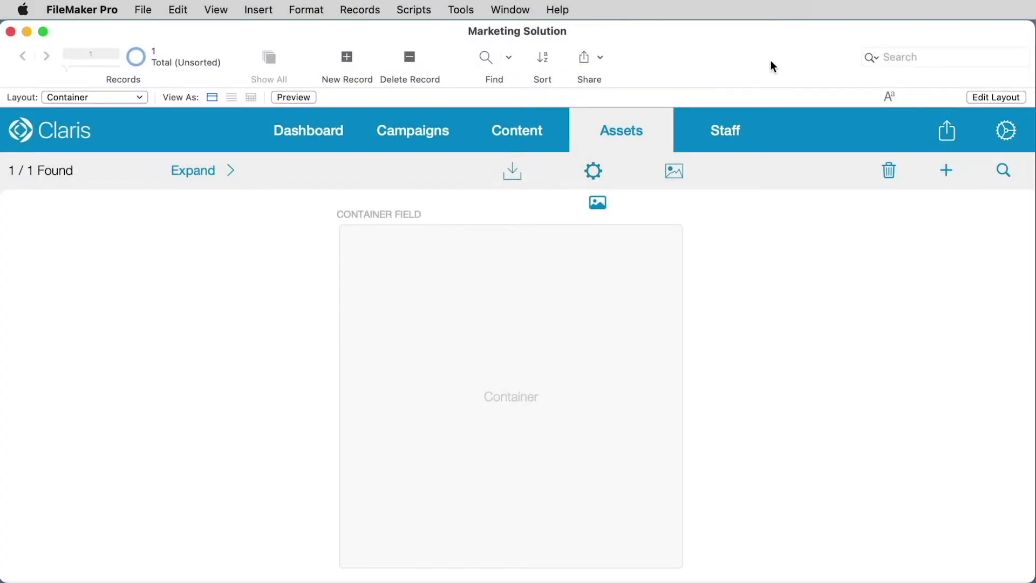
Insert Image.jpg from the Media folder as a picture into the empty container field.
click(440, 285)
click(259, 8)
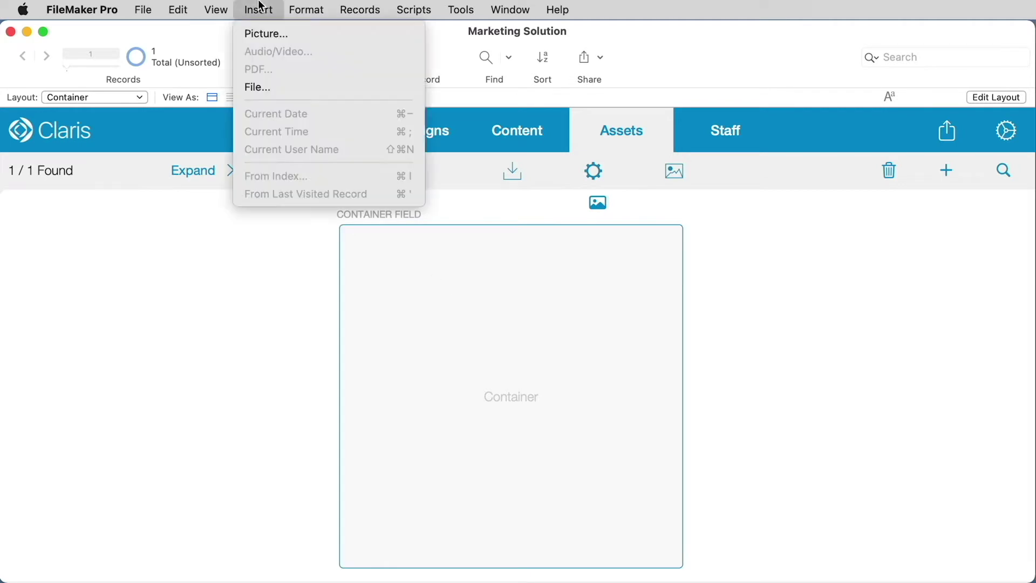
click(271, 32)
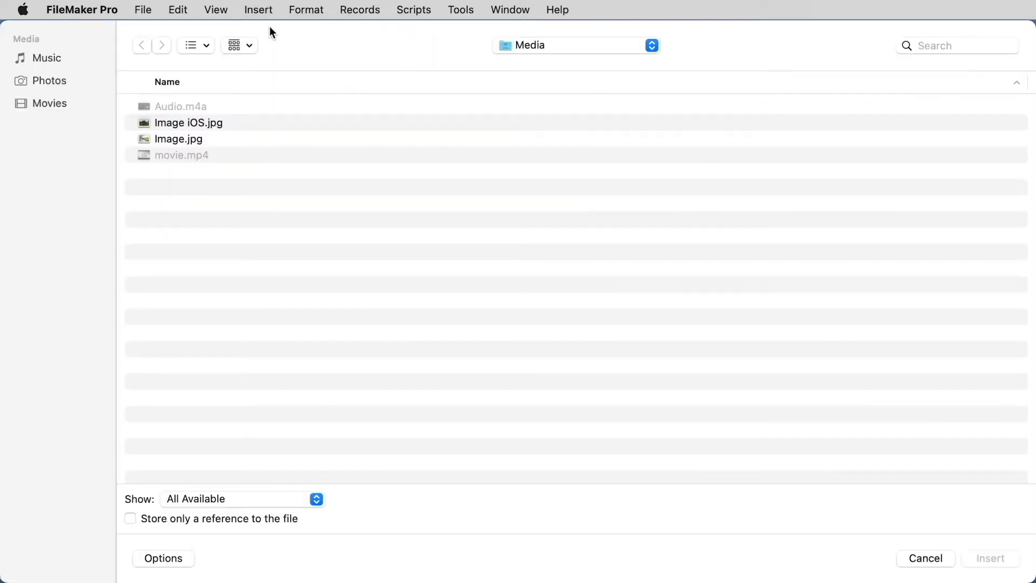
click(161, 144)
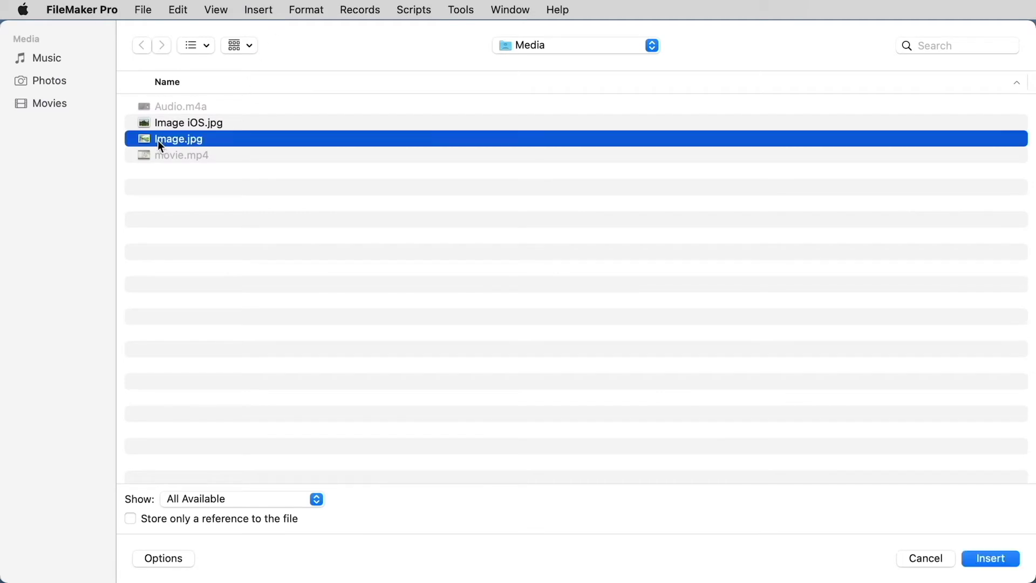
click(998, 557)
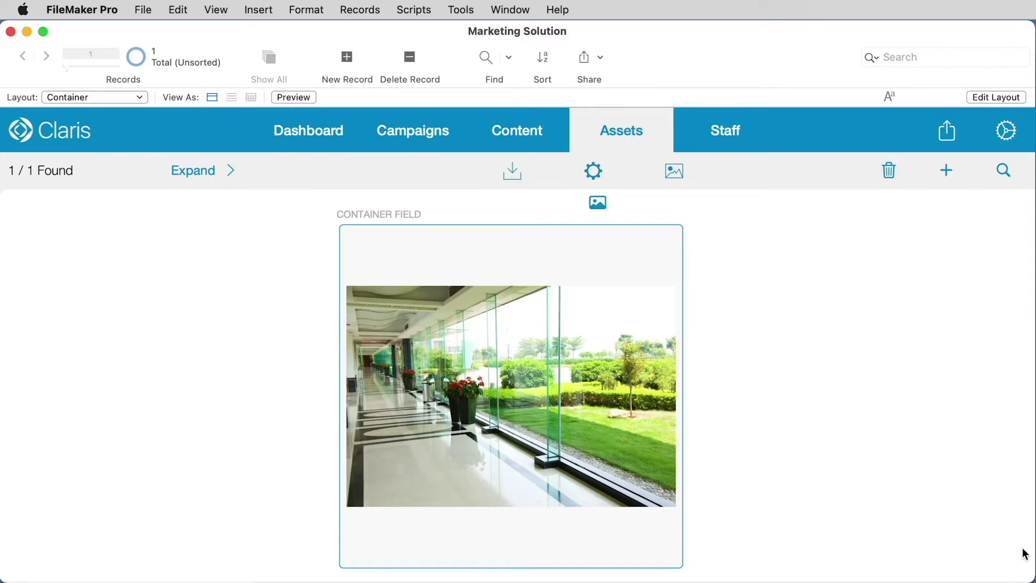
click(738, 408)
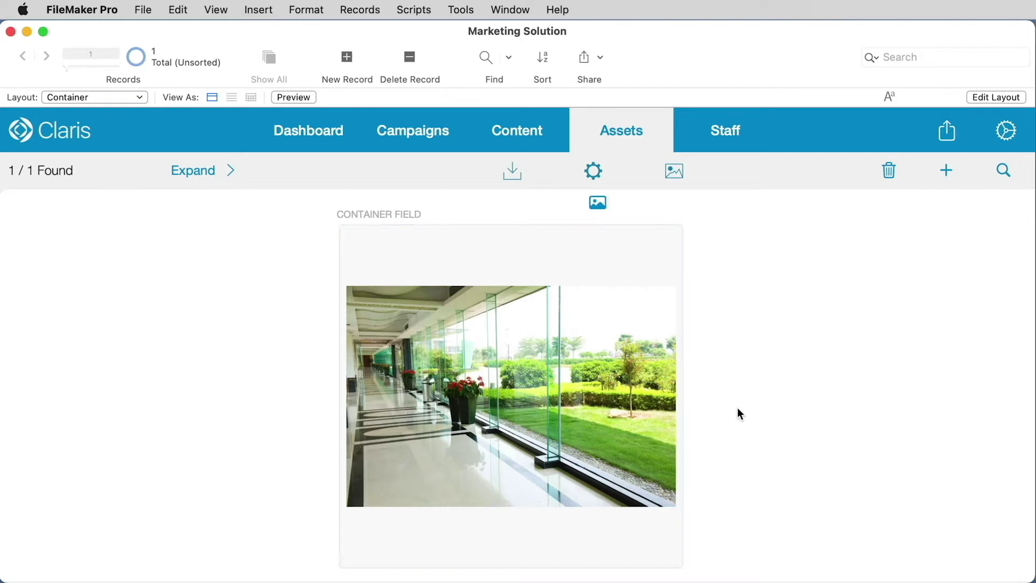
Replace the corridor photo by inserting movie.mp4 as a file into the container field.
click(507, 325)
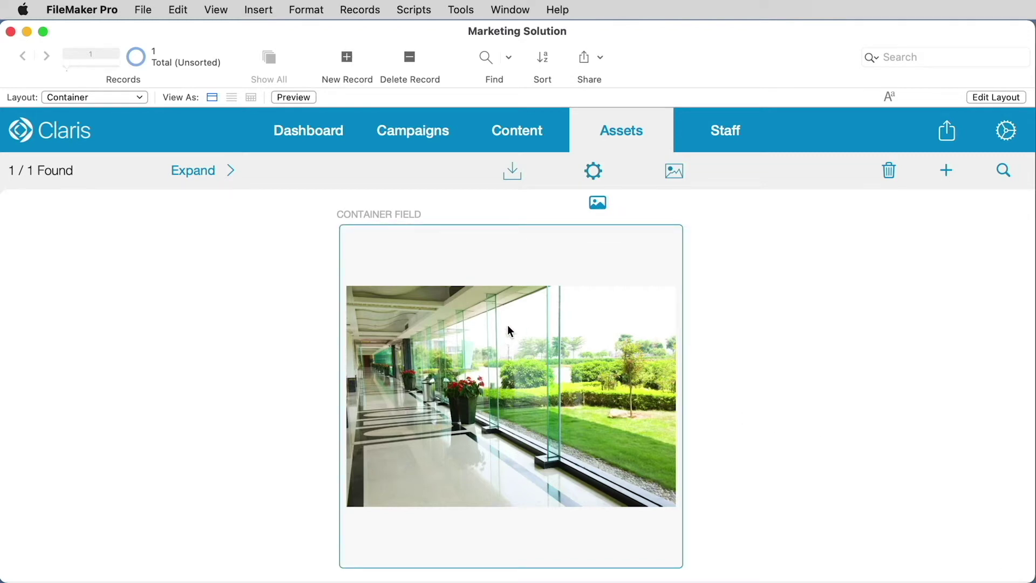
click(262, 10)
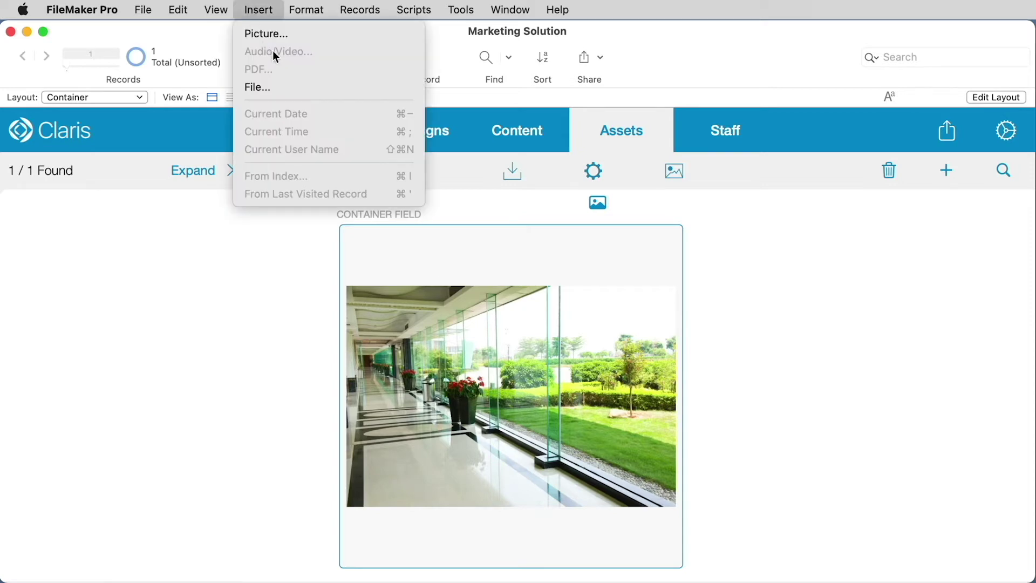
click(270, 87)
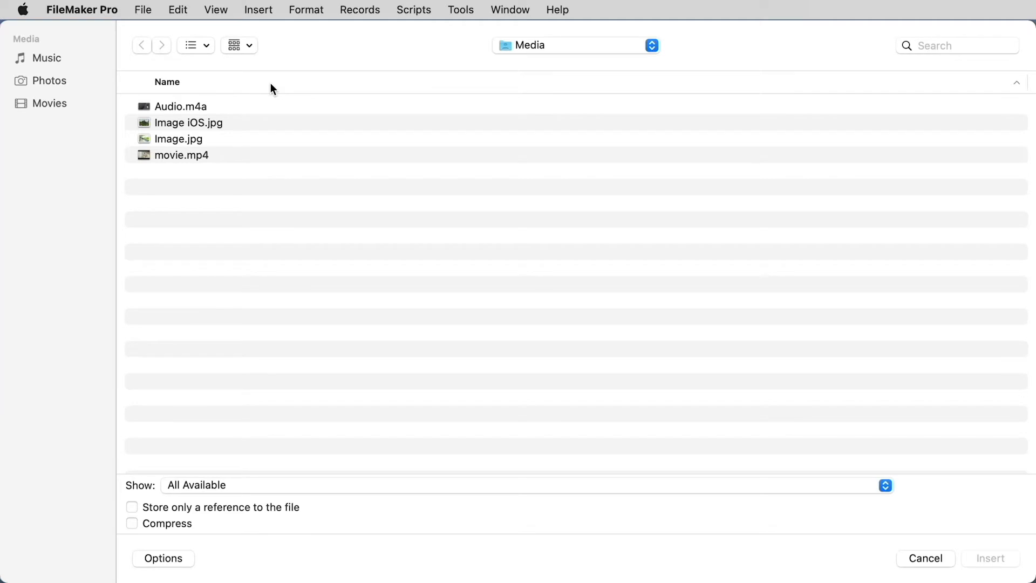
click(177, 154)
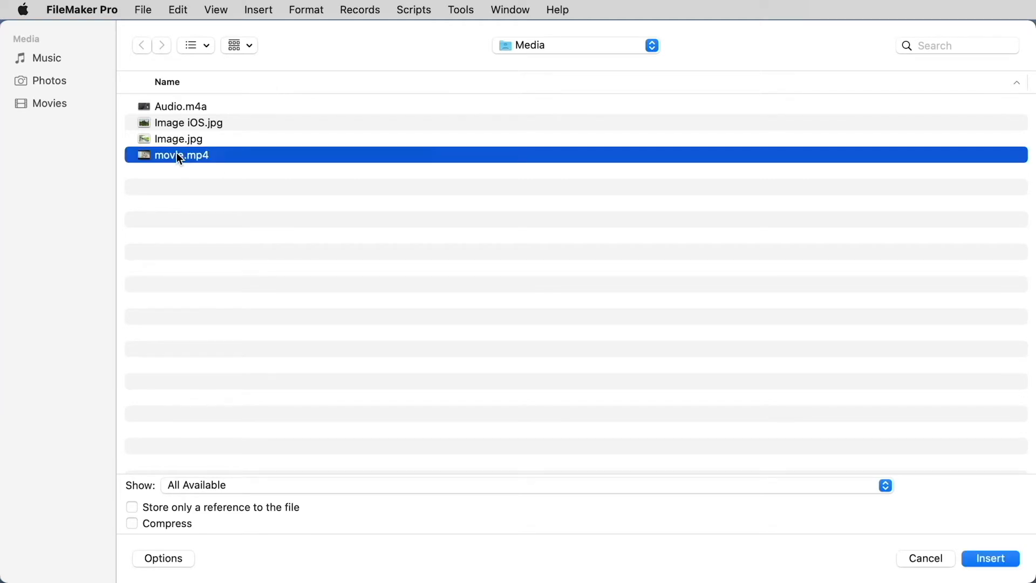
click(992, 559)
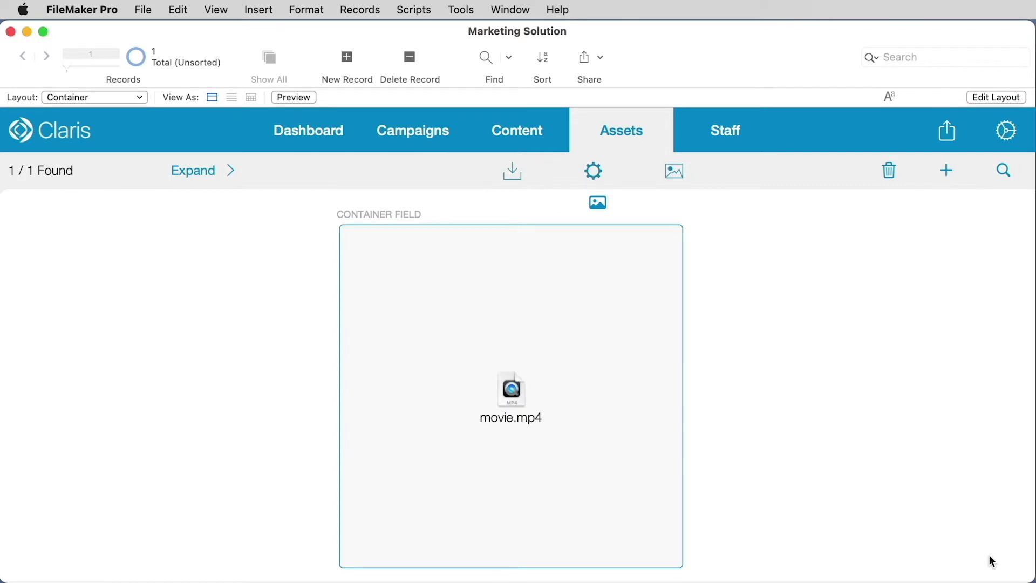
In Layout Mode, select the container field and show its Data settings in the Inspector.
click(216, 10)
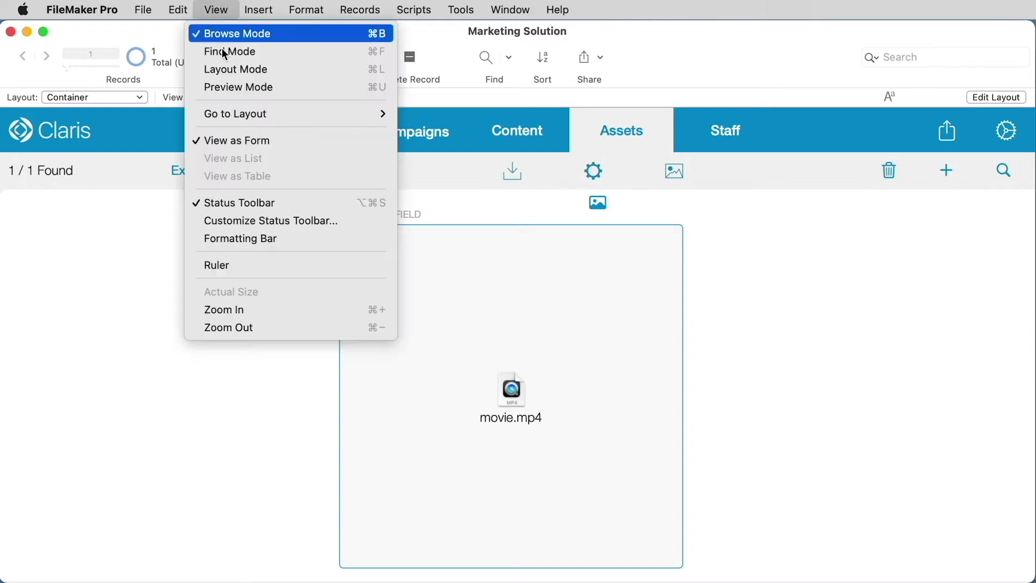
click(226, 70)
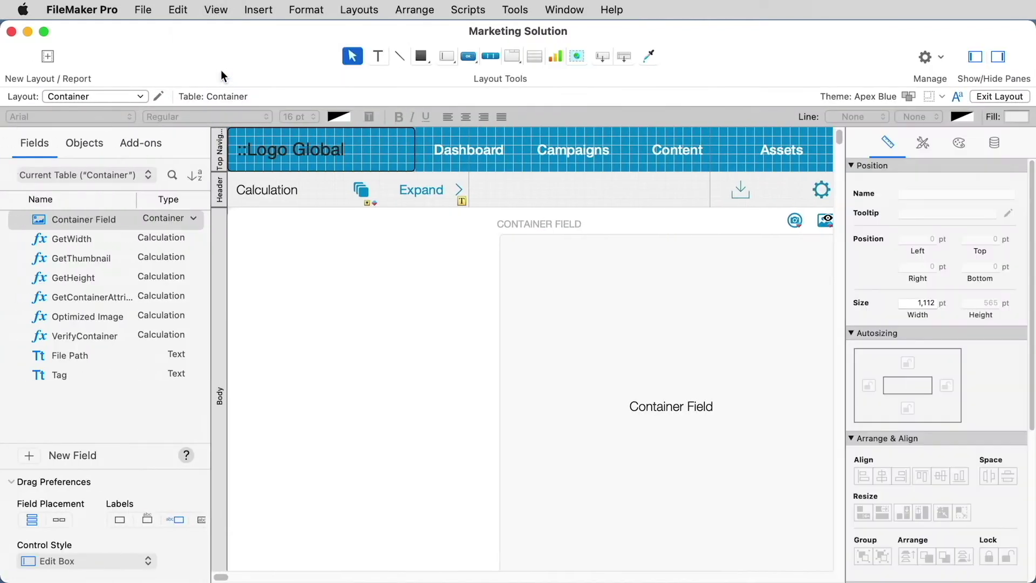
scroll(599, 302, right, 3)
click(590, 299)
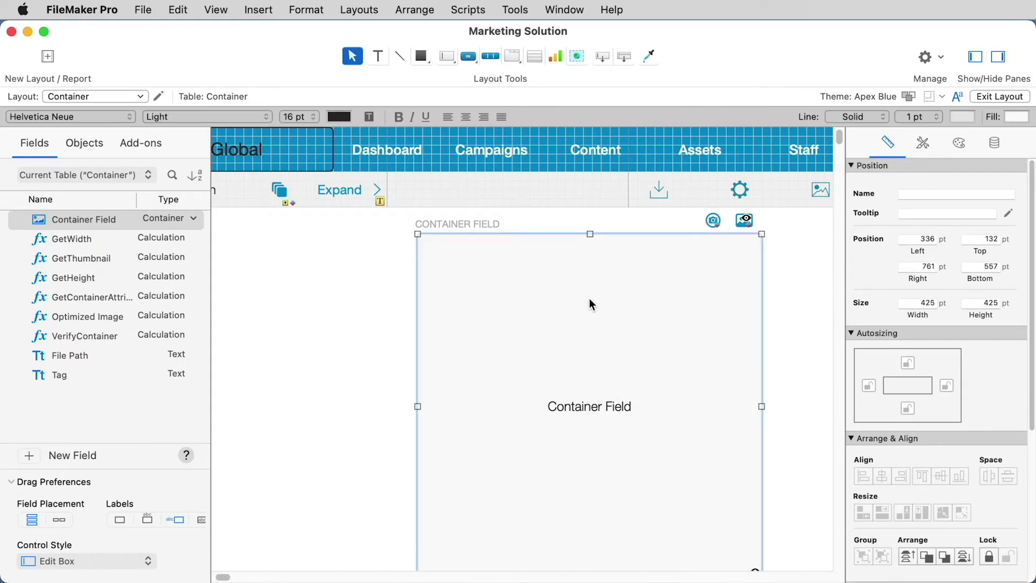
click(996, 143)
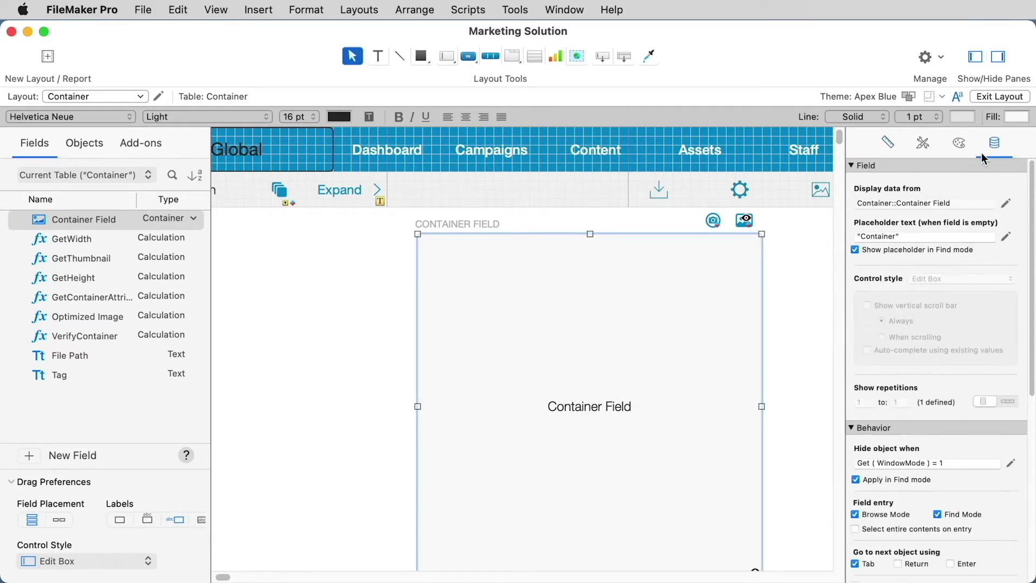
click(849, 166)
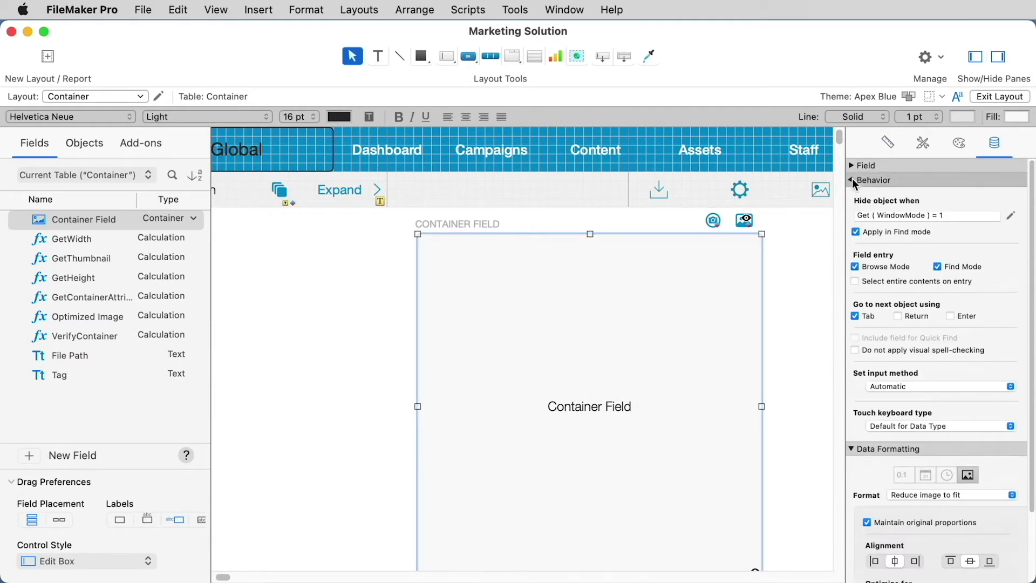
click(853, 180)
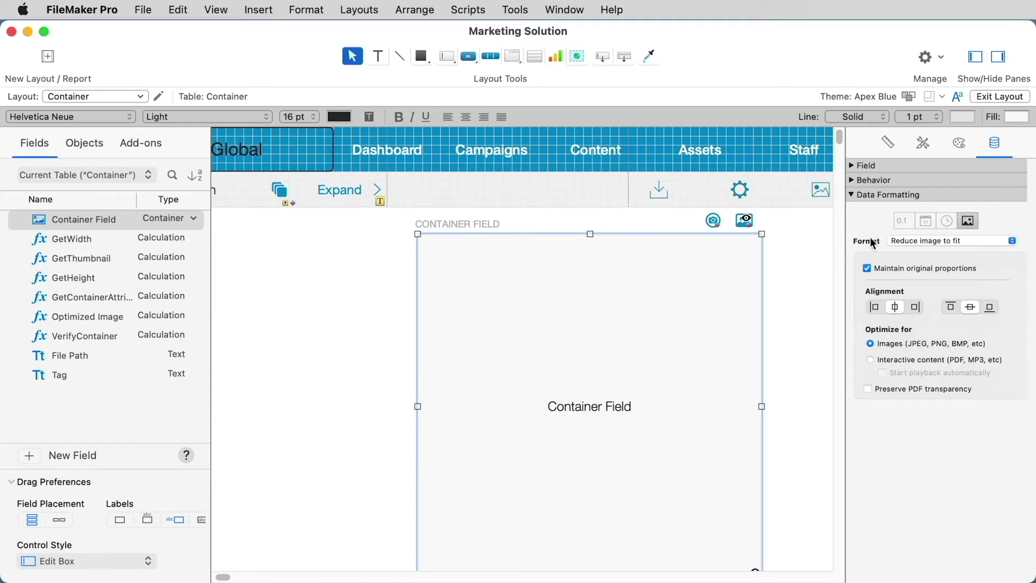
Set the field to reduce or enlarge image to fit and optimize for interactive content.
click(975, 246)
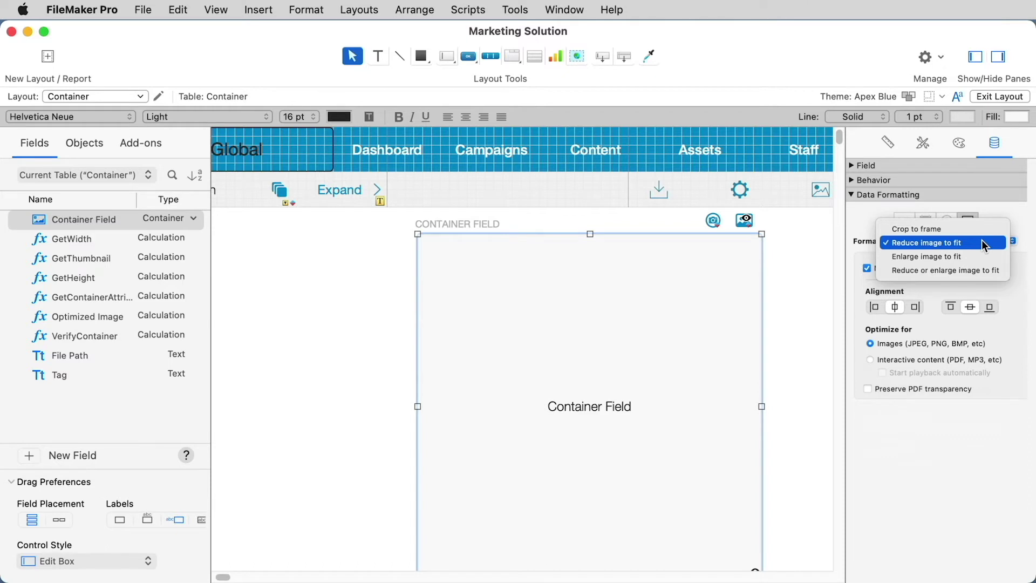
click(994, 270)
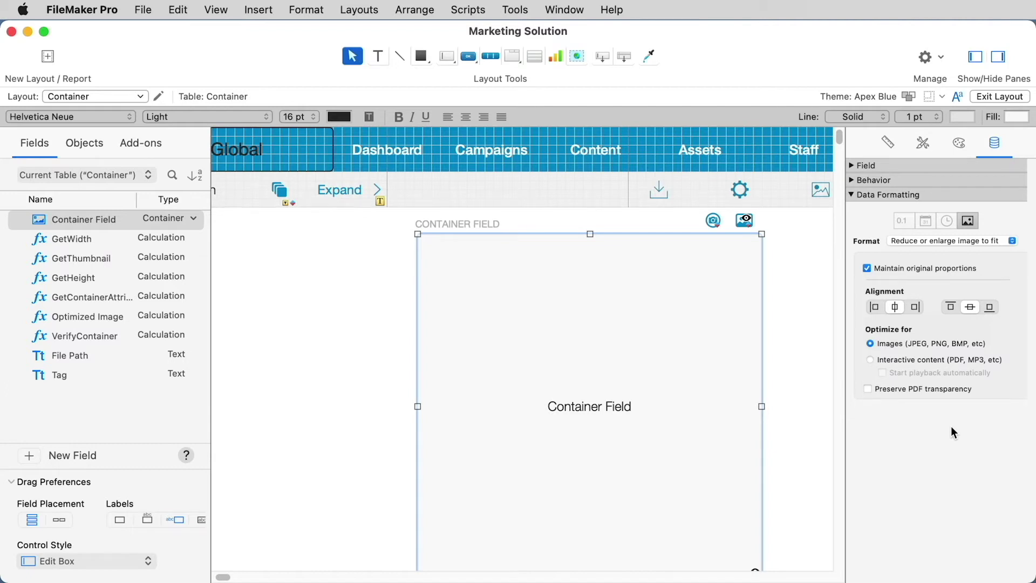
click(868, 359)
click(216, 10)
Save the layout change, reinsert movie.mp4 as audio/video, and play it in the field.
click(231, 31)
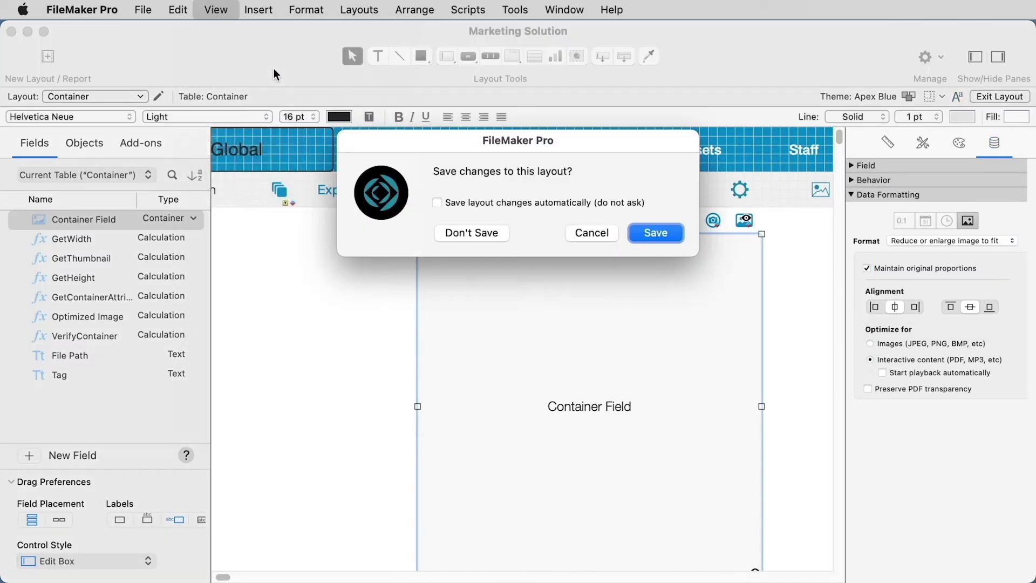
click(652, 234)
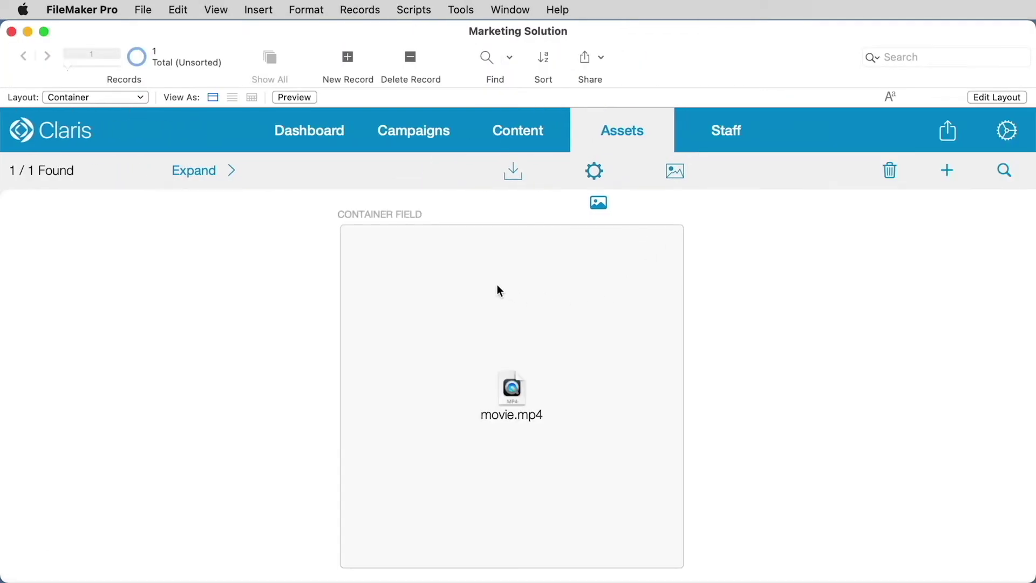
click(497, 287)
click(257, 9)
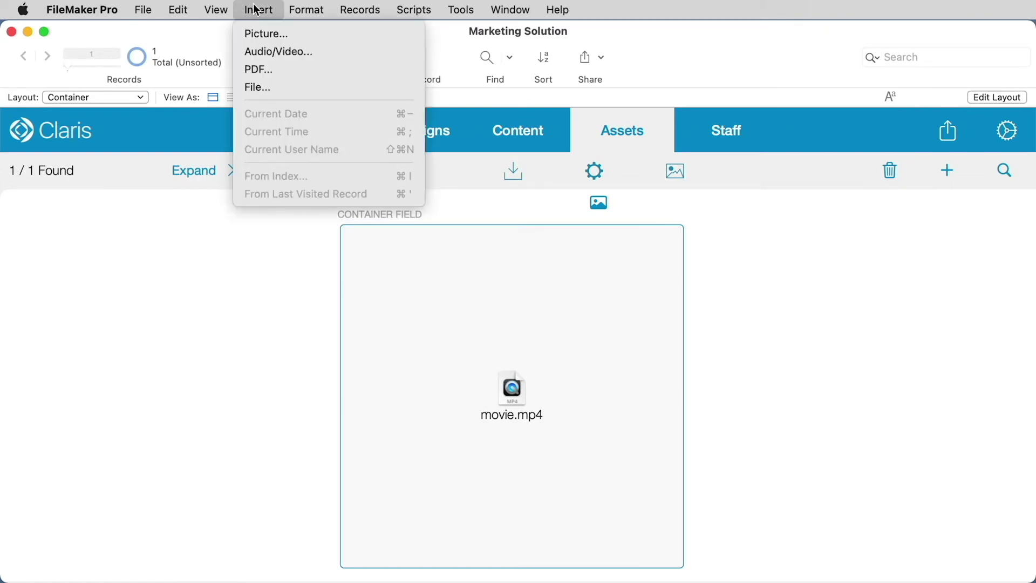
click(295, 55)
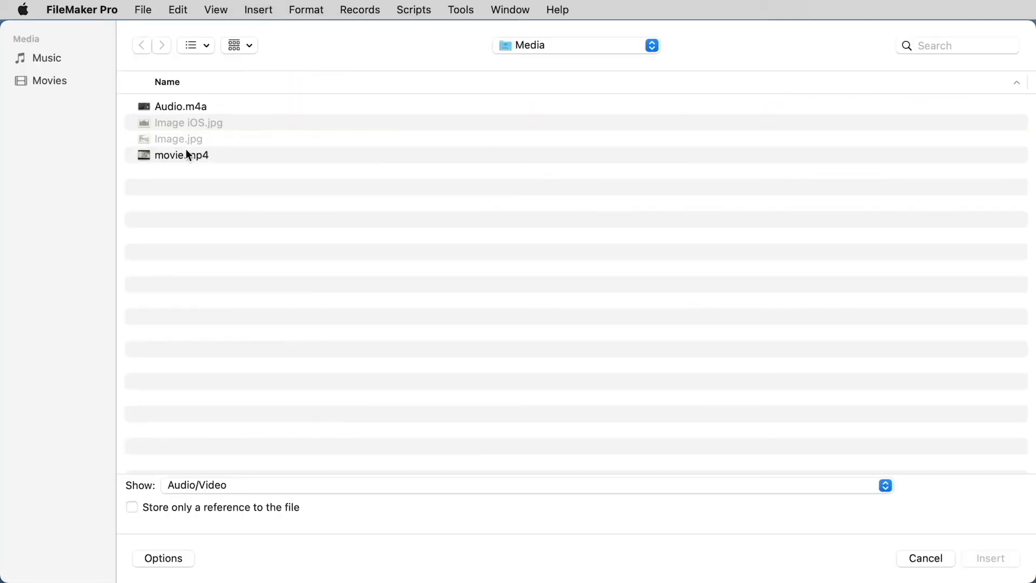
click(181, 155)
click(998, 559)
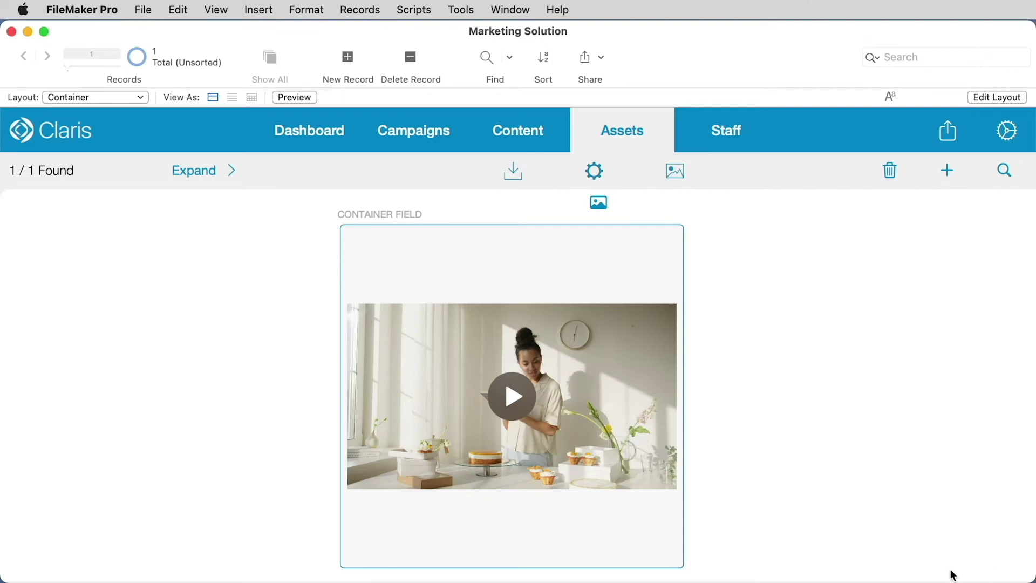
click(510, 404)
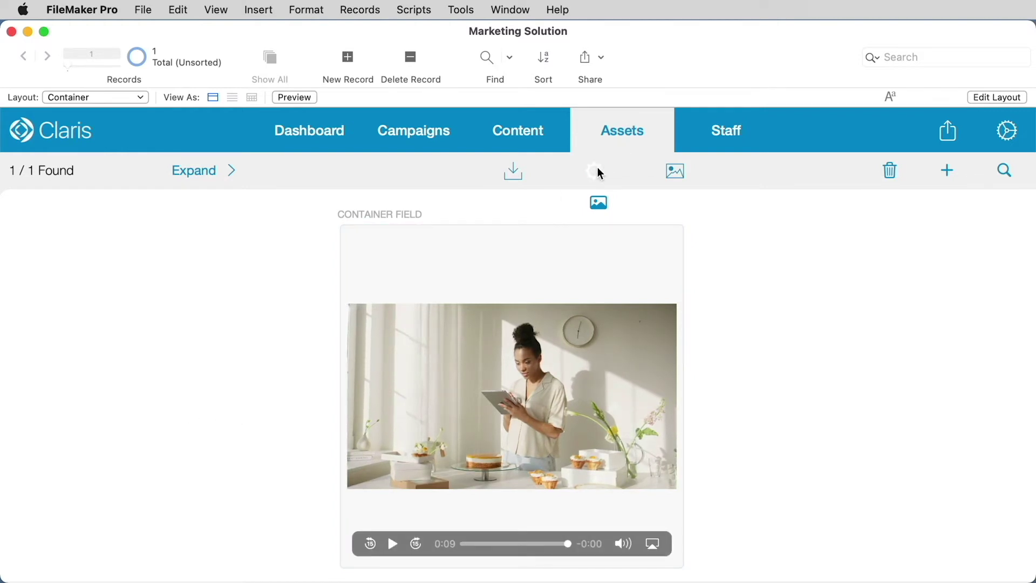
key(super+shift+d)
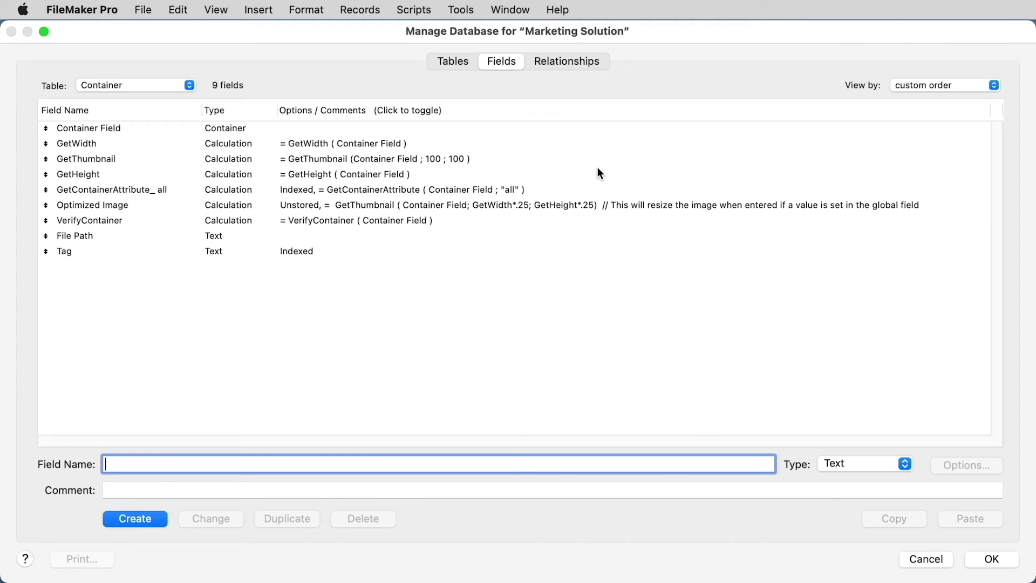
Store Container Field's data externally in open storage under Container/Container Field/ and confirm.
click(222, 130)
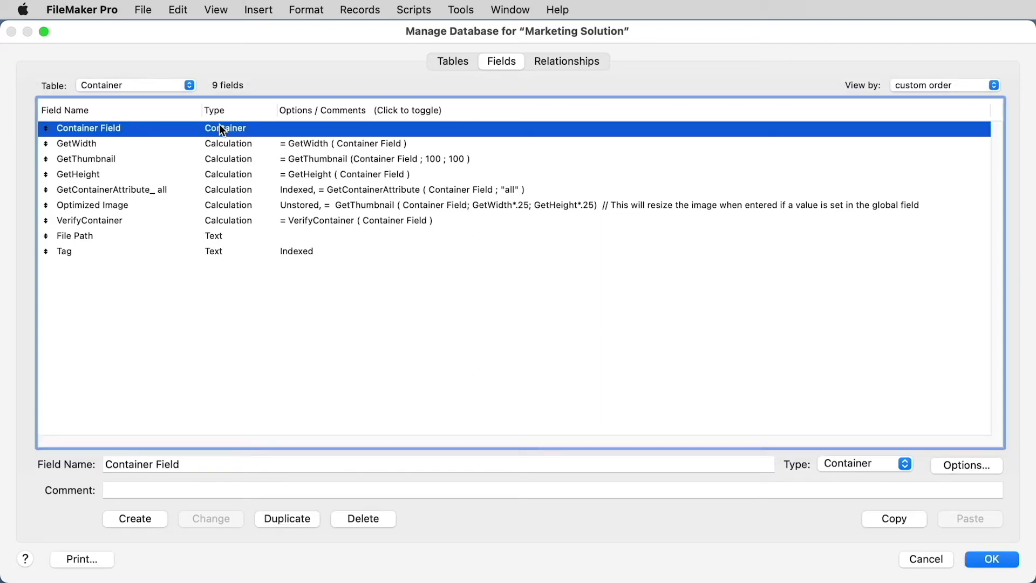
click(968, 466)
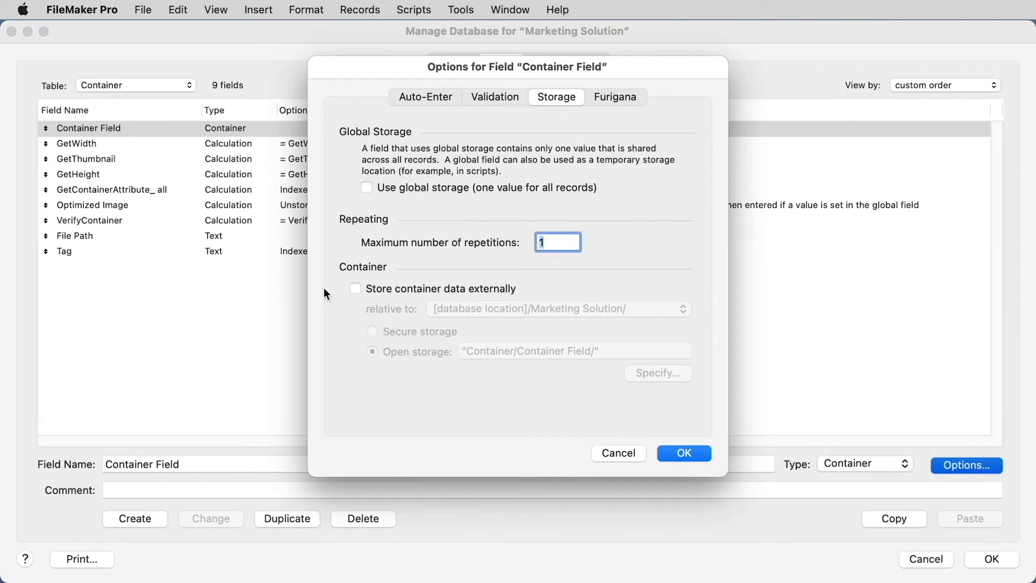
click(355, 288)
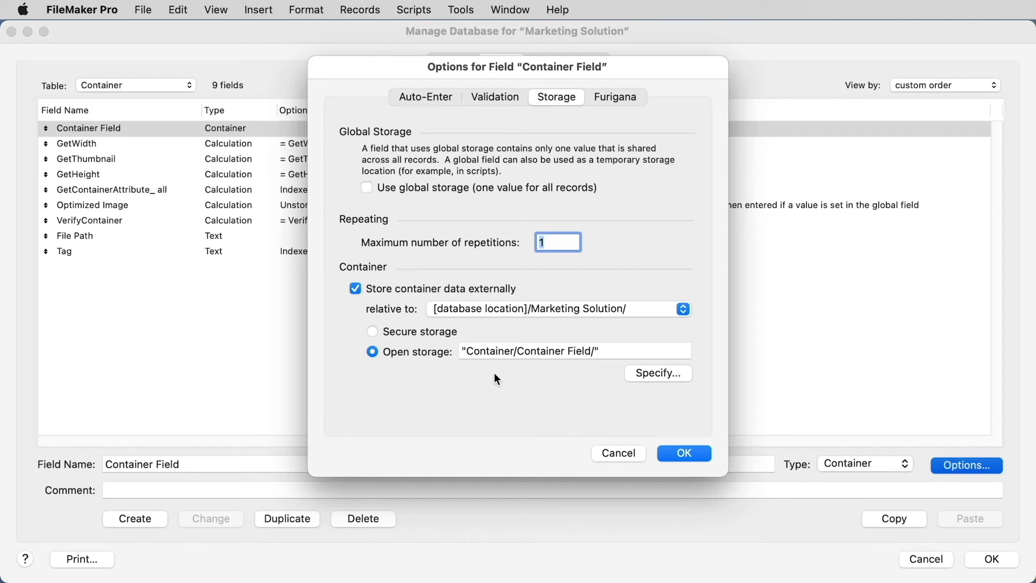
click(685, 453)
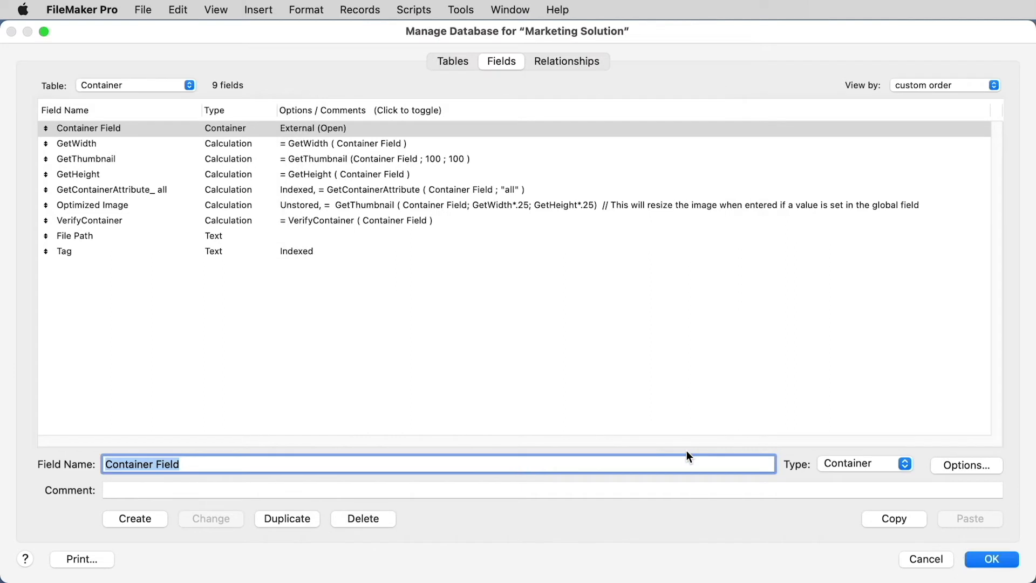
click(983, 559)
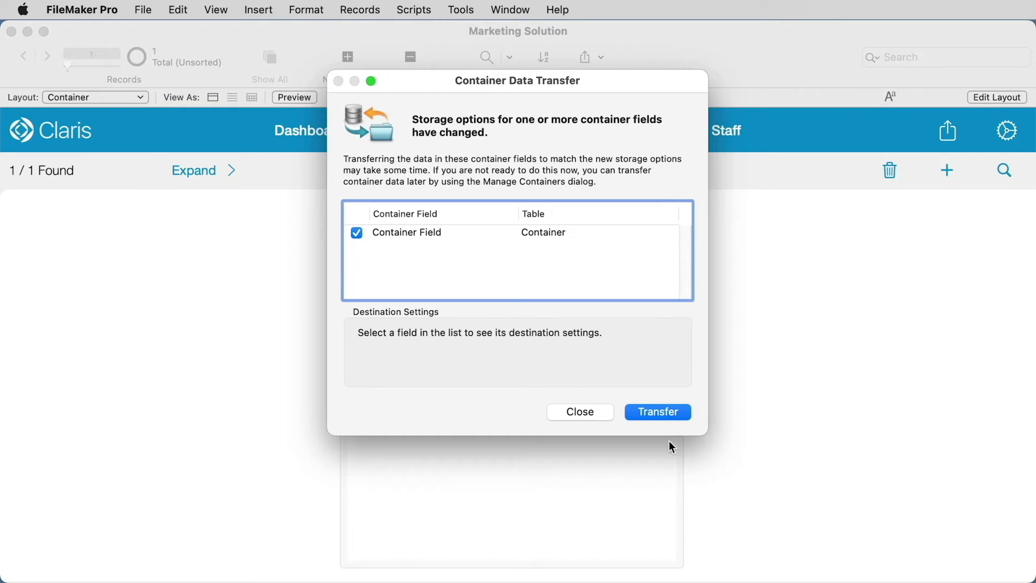
Transfer the existing container data to external storage, dismiss the summary, and play the video.
click(645, 413)
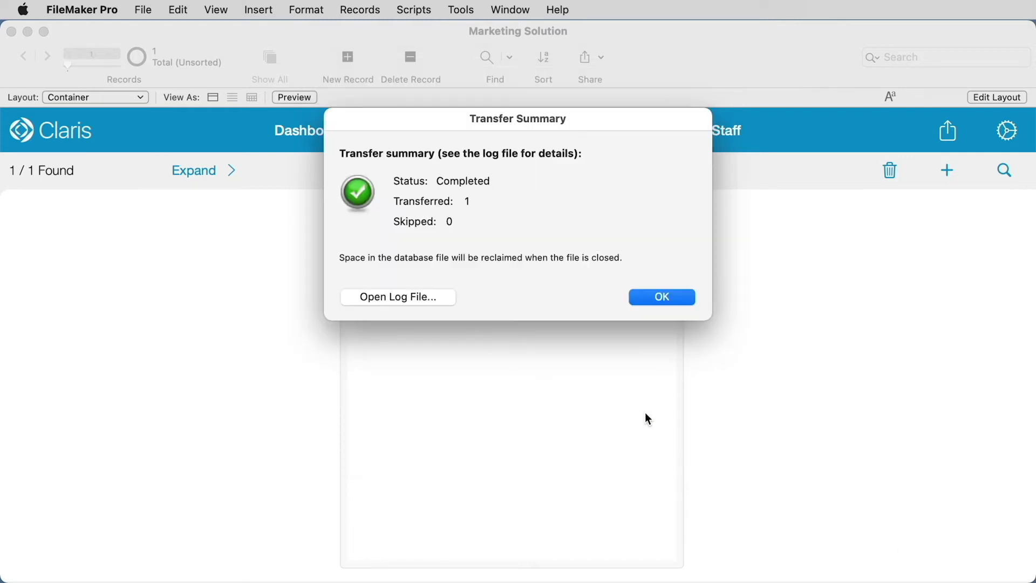
click(651, 299)
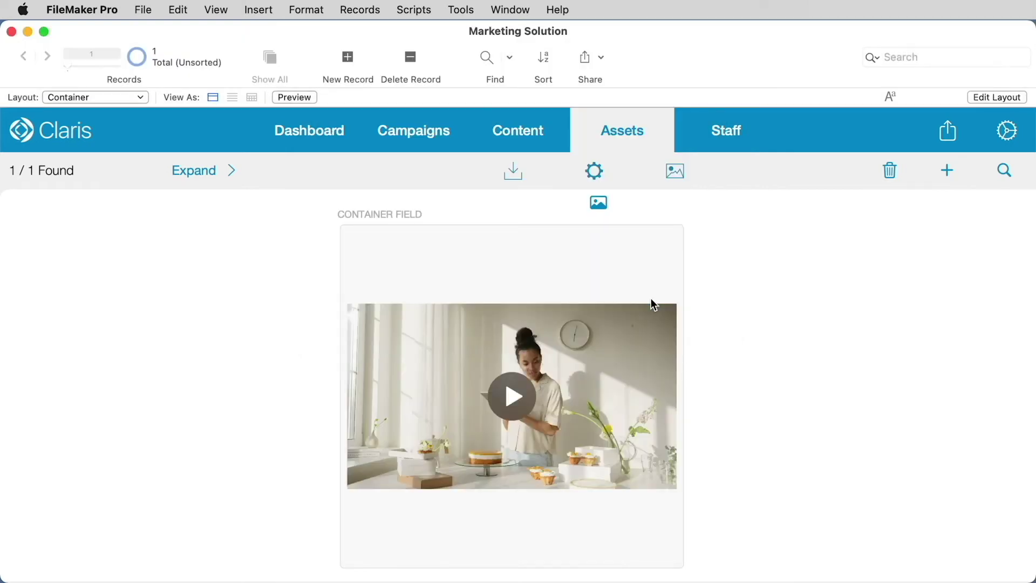
click(513, 400)
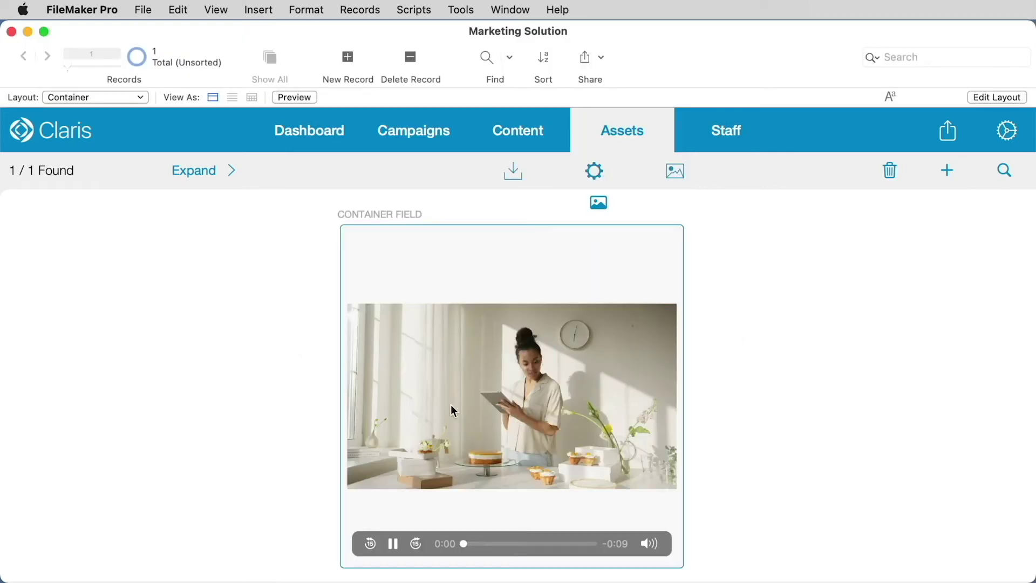
click(260, 382)
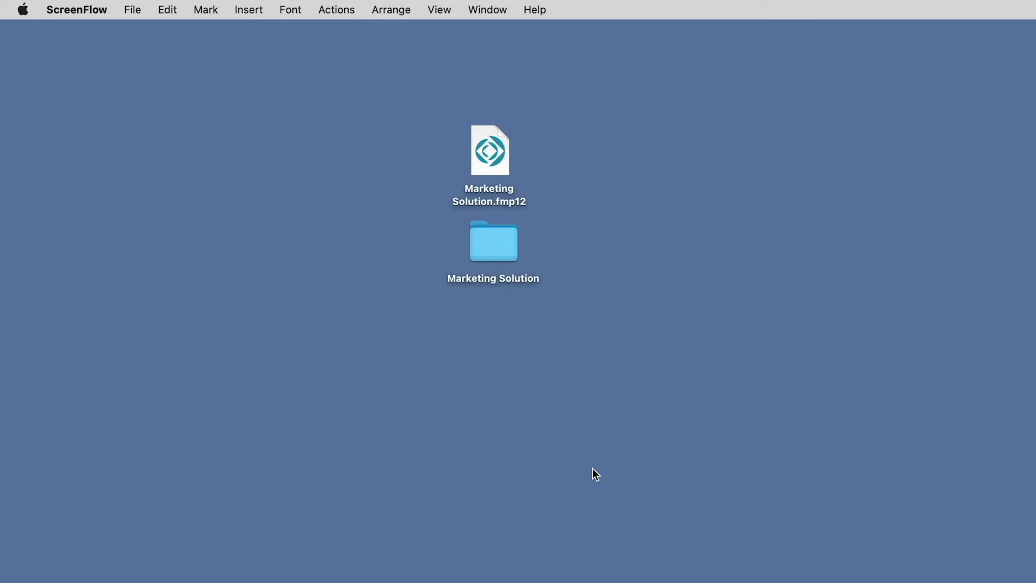
Open Marketing Solution, expand Container > Container Field to find movie_1.mp4, then close the window.
double_click(497, 252)
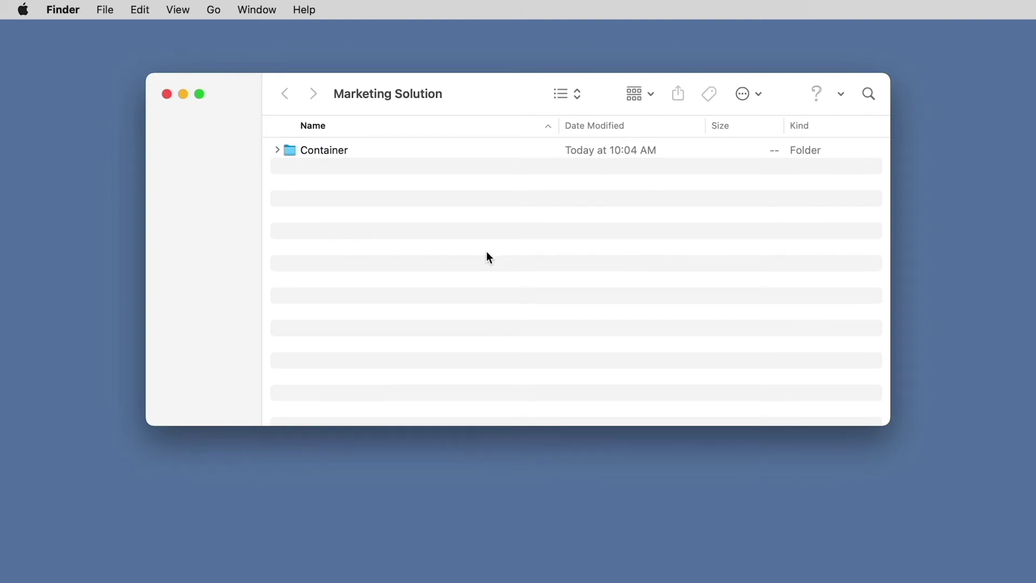
click(277, 150)
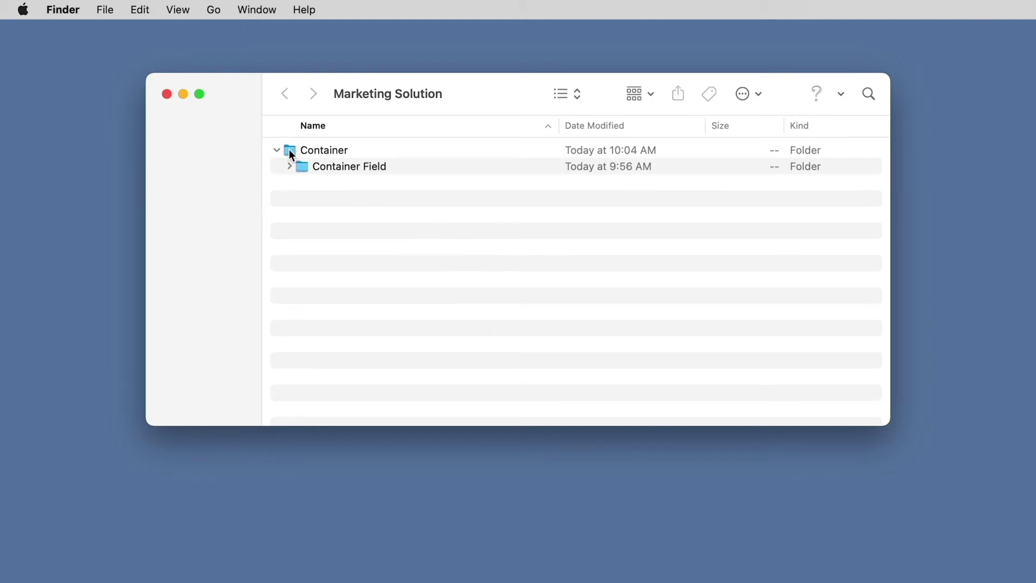
click(291, 154)
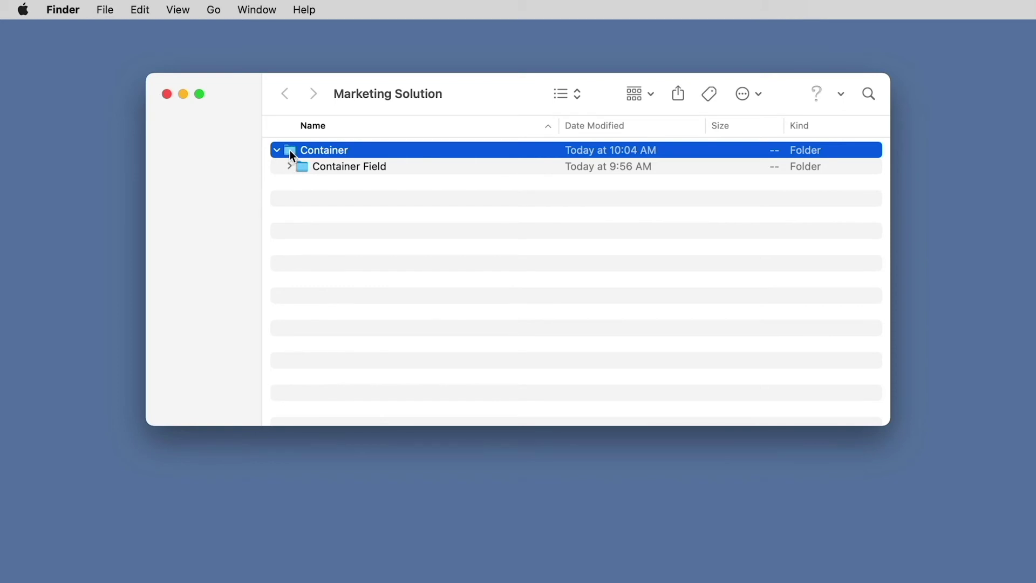
click(303, 169)
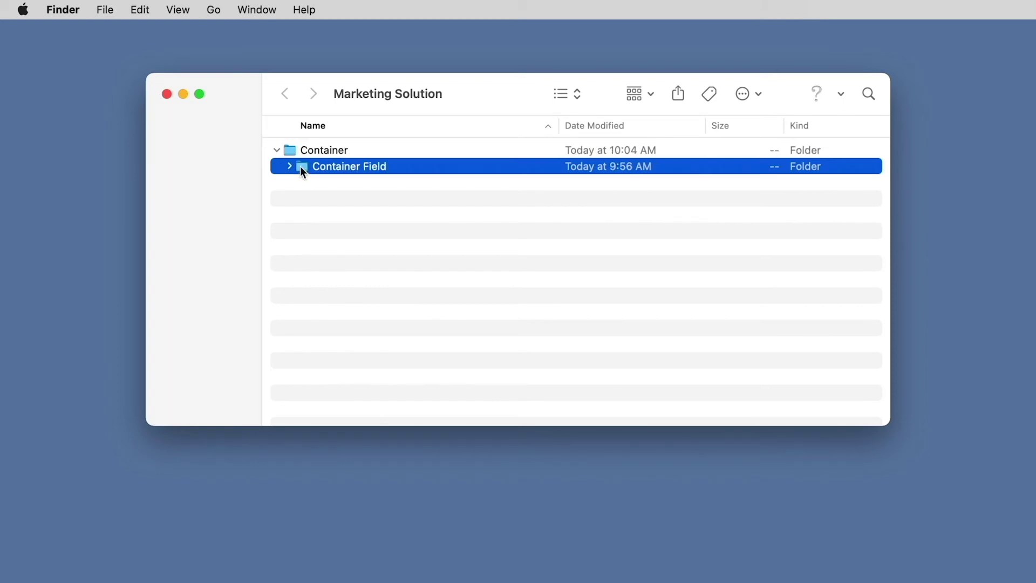
click(290, 166)
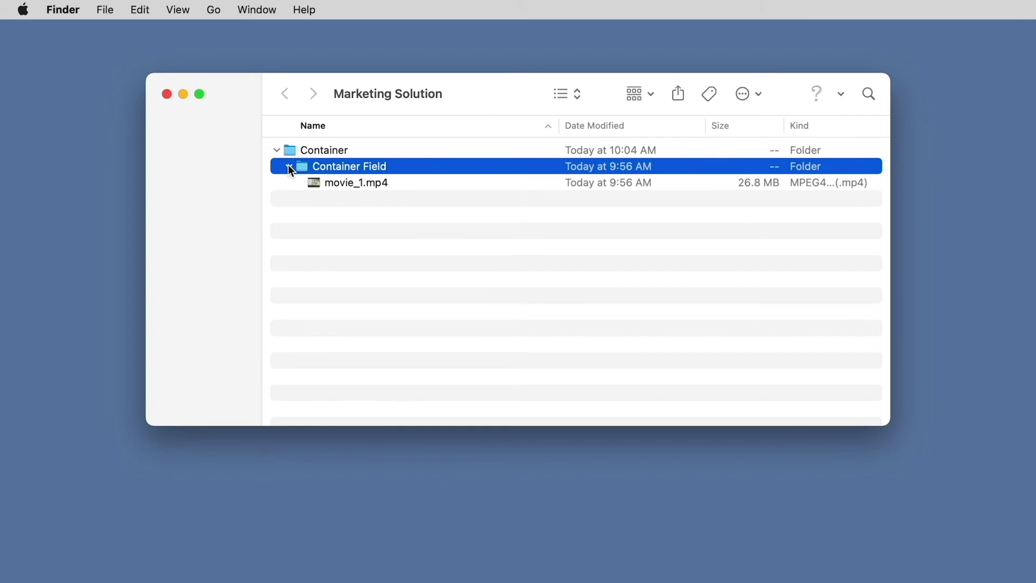
click(316, 185)
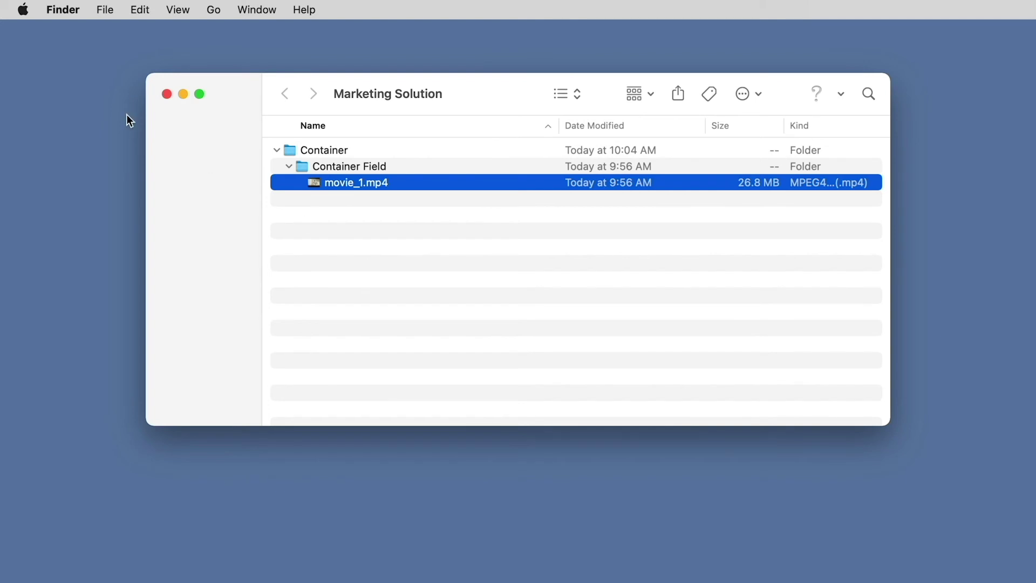
click(167, 95)
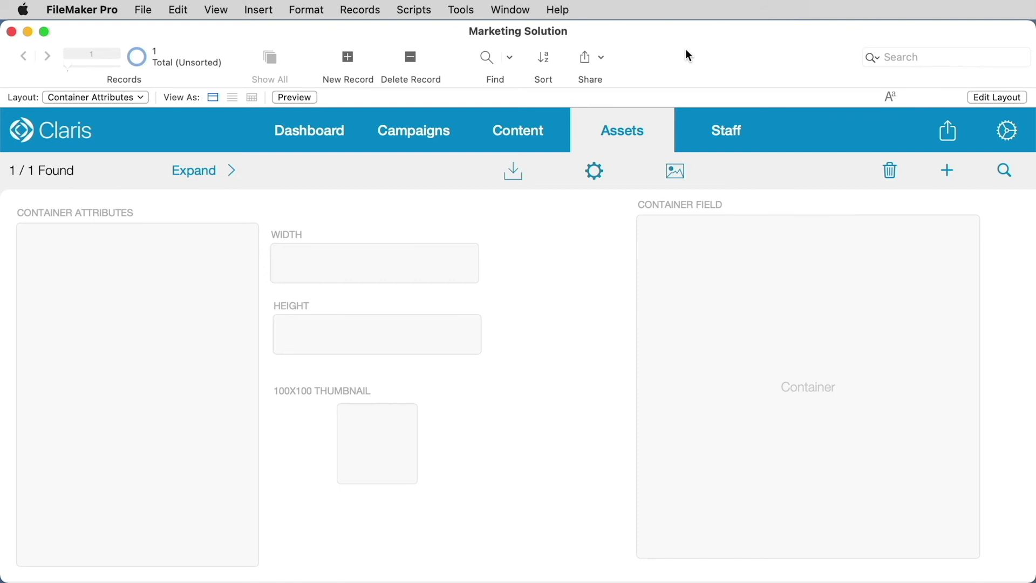
Insert Image iOS.jpg into the container and view its metadata and camera model in Container Attributes.
right_click(792, 286)
click(855, 371)
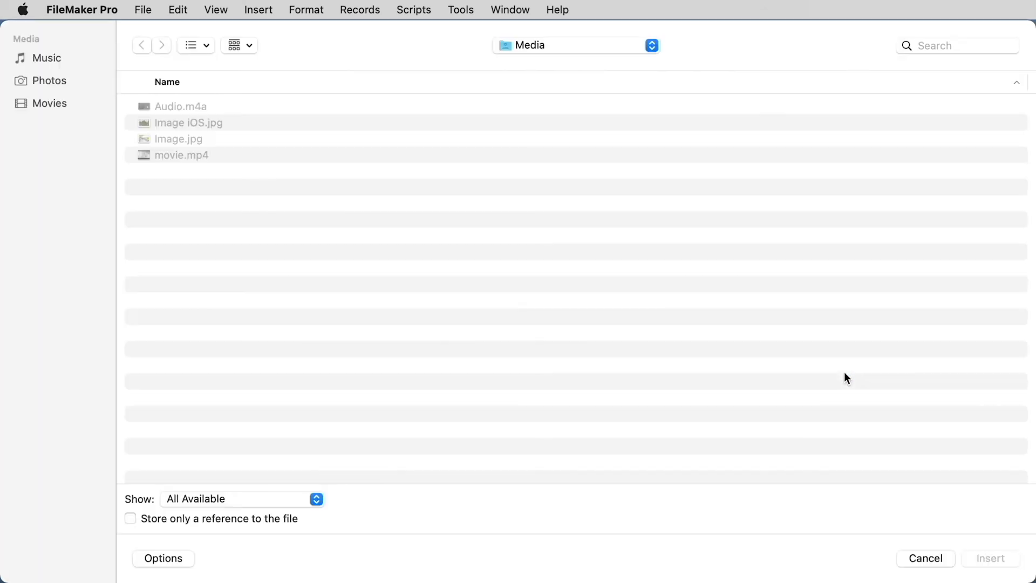
click(174, 127)
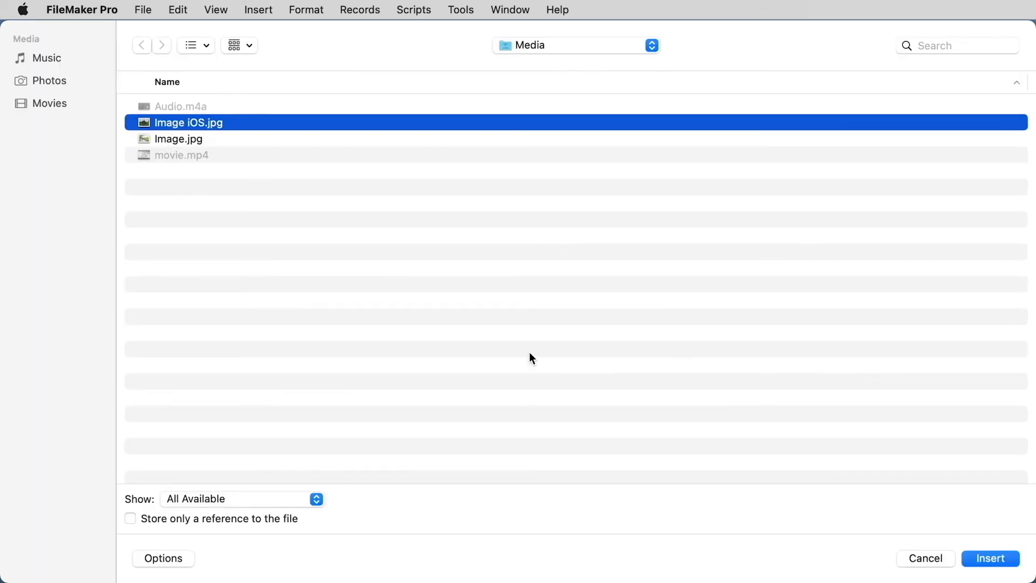
click(992, 559)
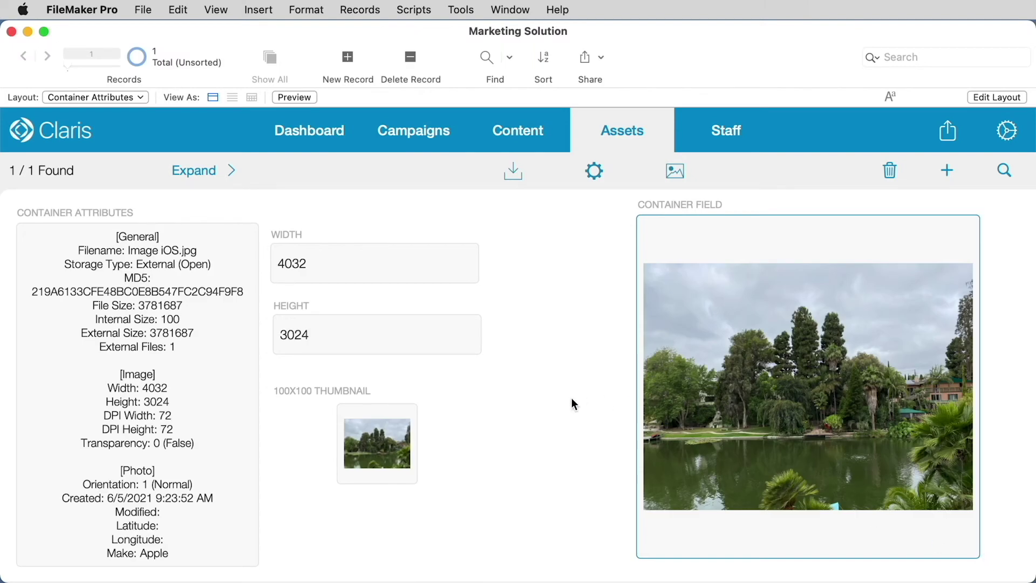
click(196, 342)
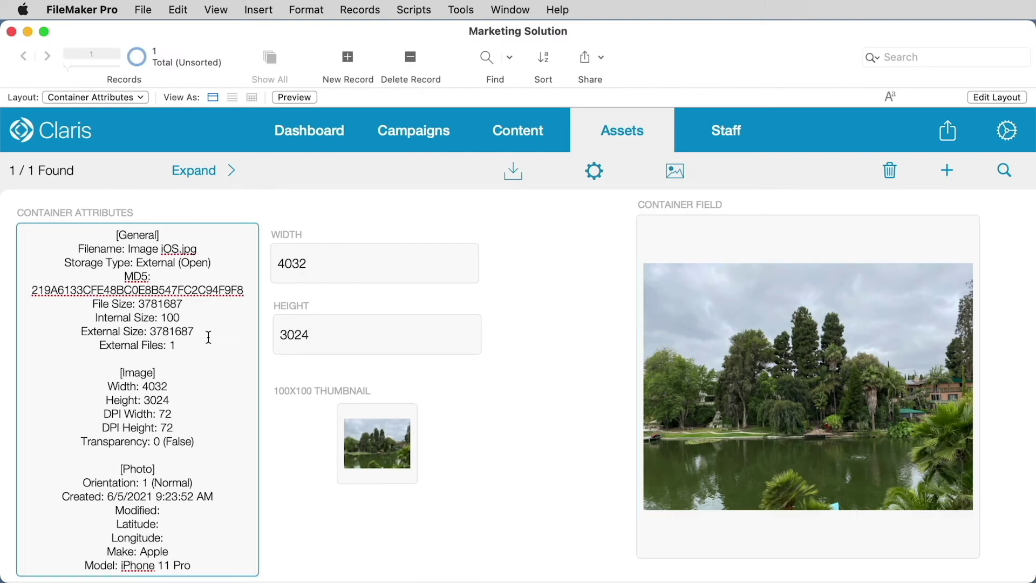
click(352, 260)
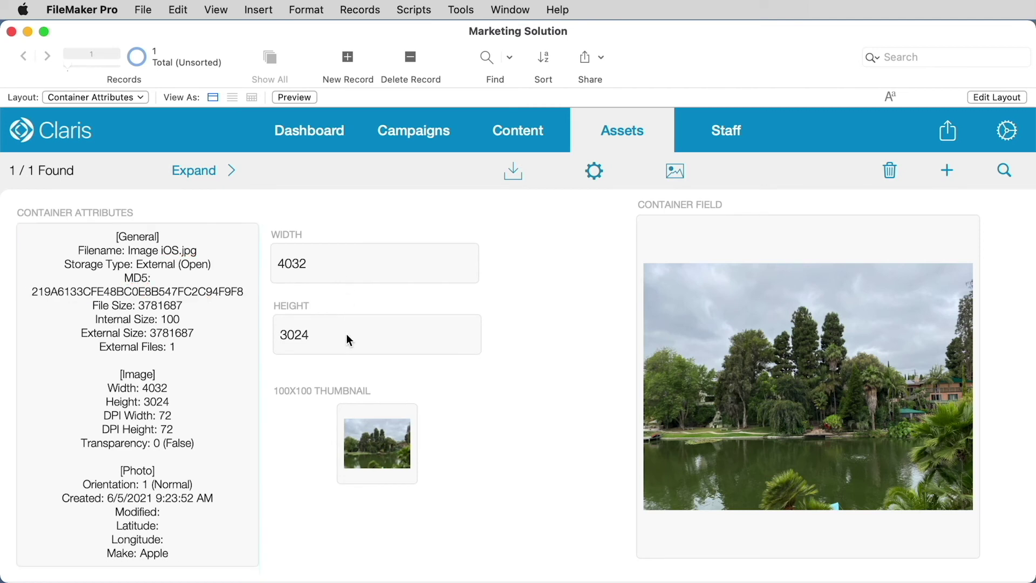
click(238, 340)
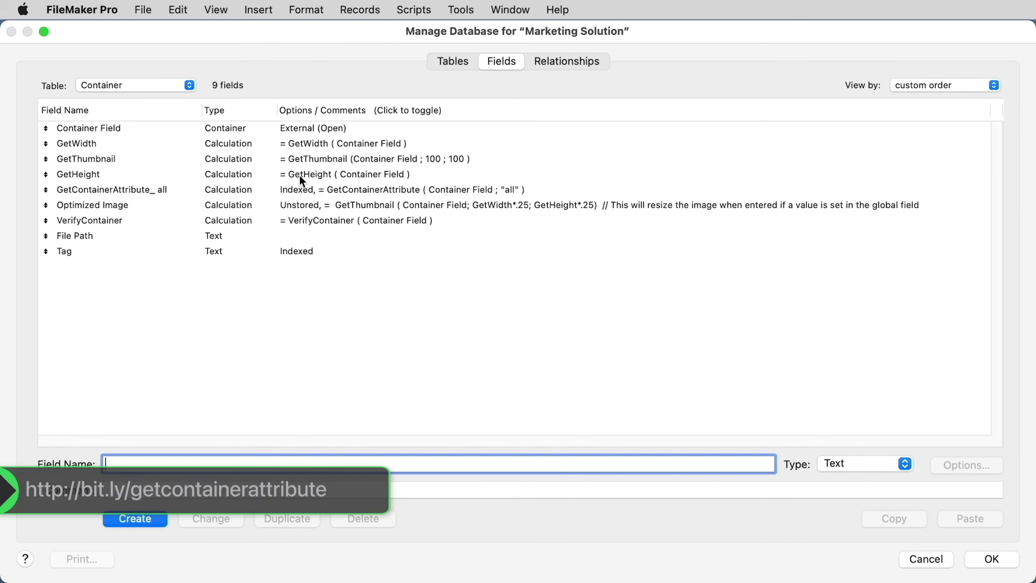
Review the GetContainerAttribute_ all, GetWidth, GetHeight, Optimized Image and VerifyContainer calculations, then close.
click(310, 189)
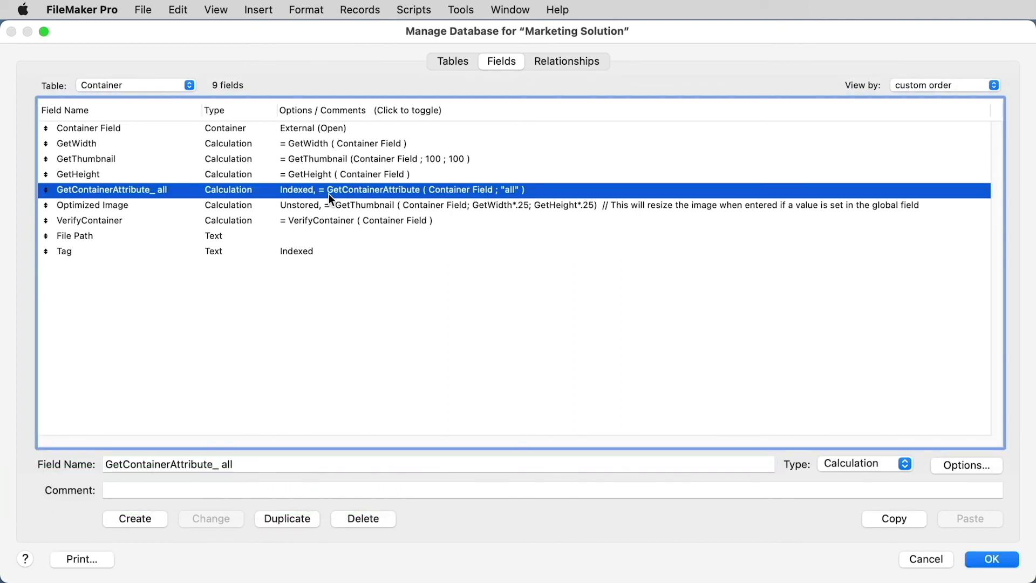
click(227, 144)
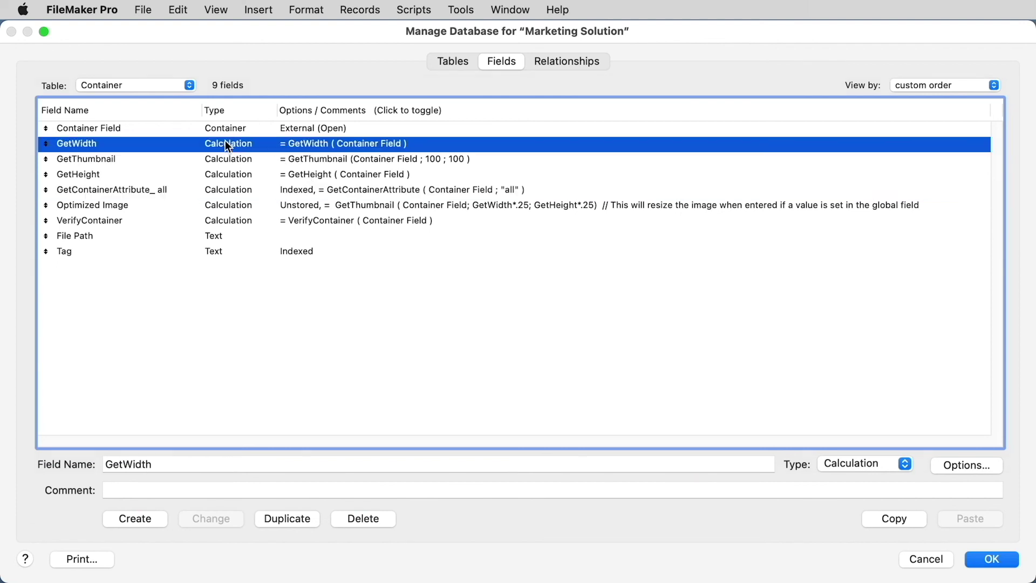
click(229, 175)
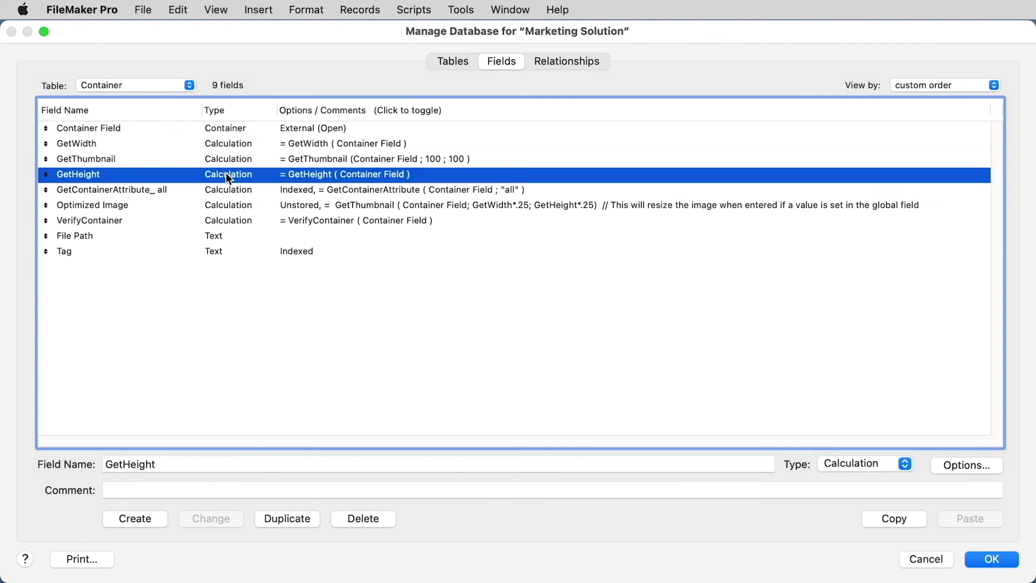
click(260, 202)
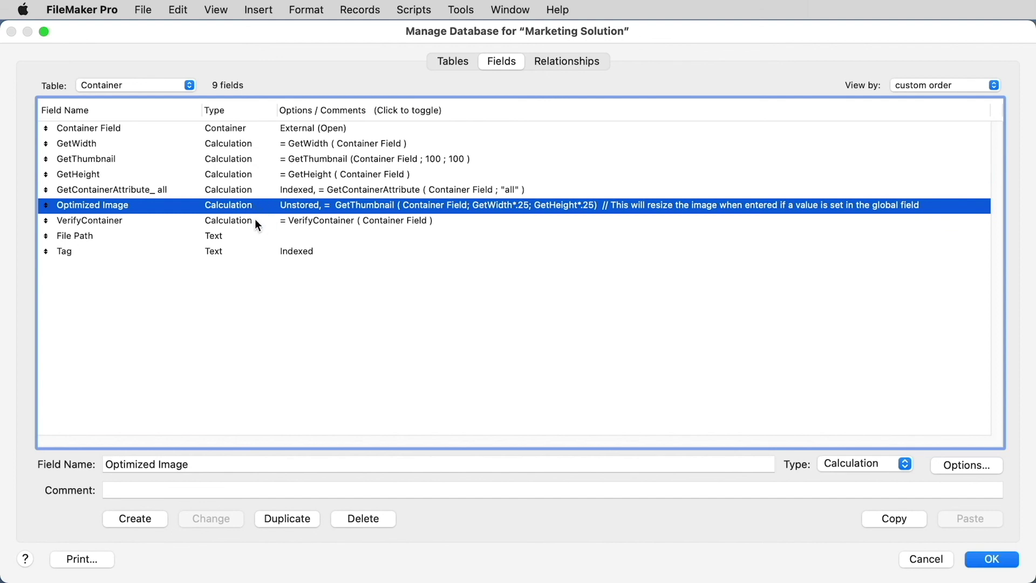
click(255, 222)
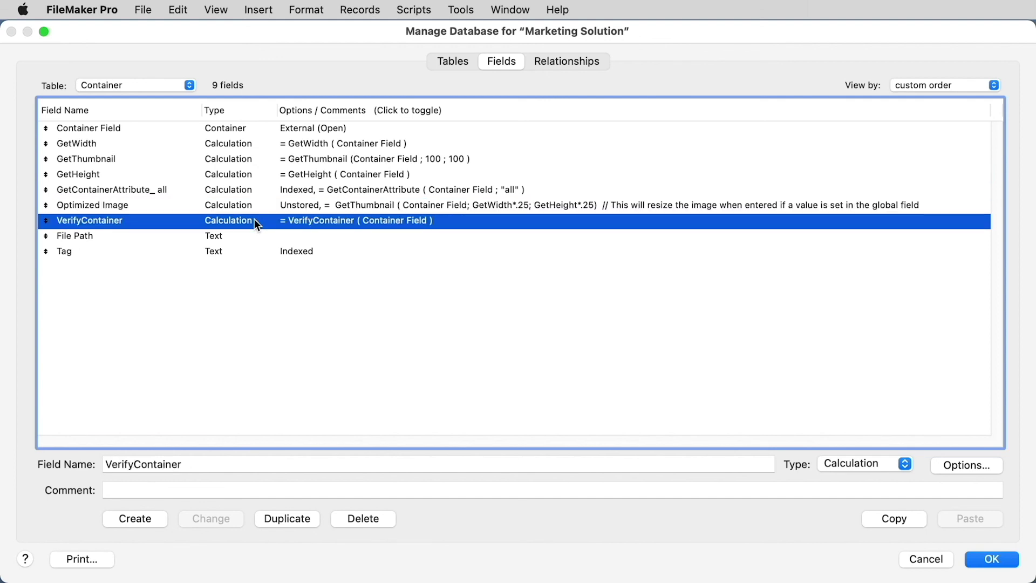
click(993, 561)
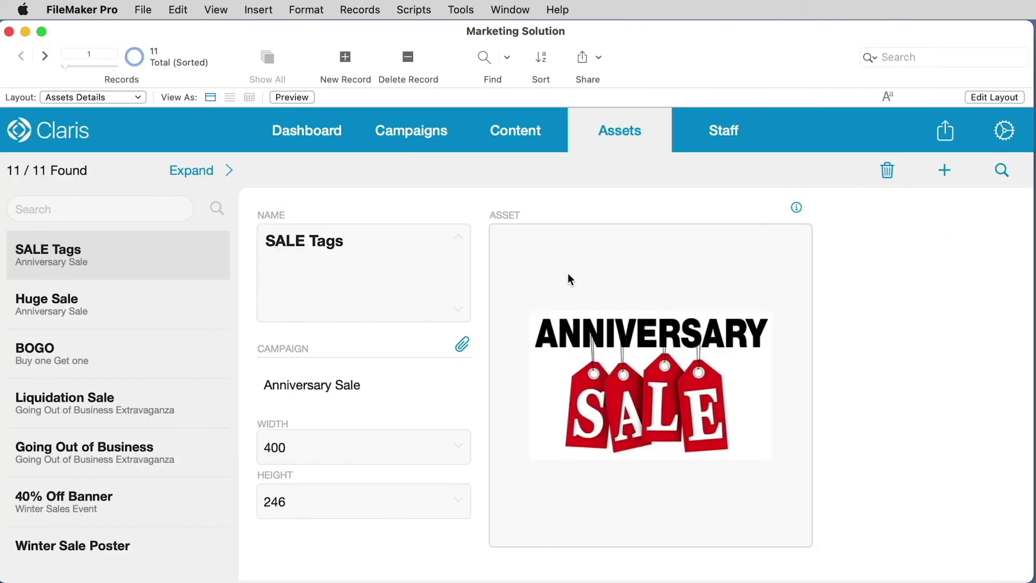
View the SALE Tags asset details, close them, then select Huge Sale and BOGO in the list.
click(796, 208)
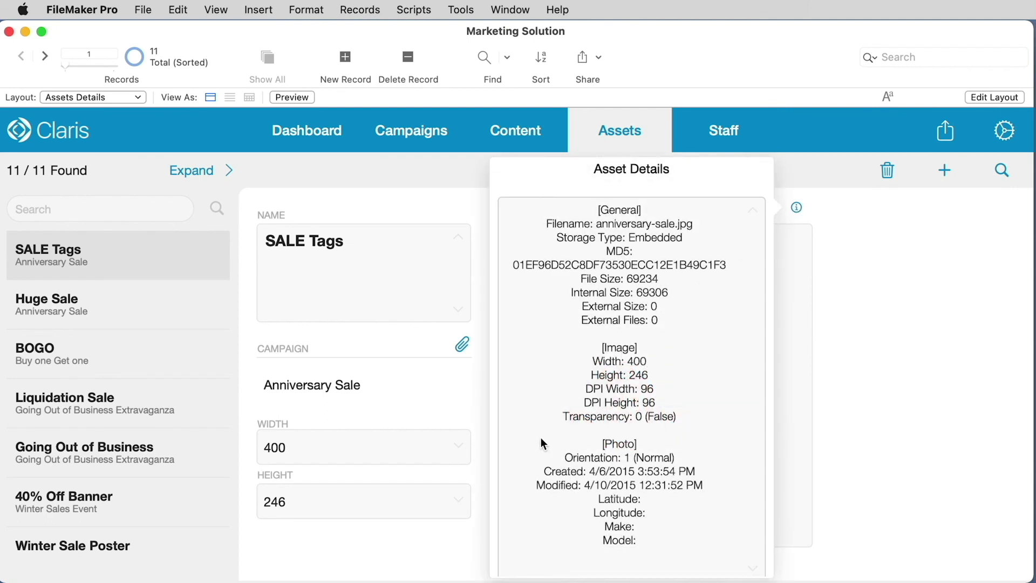
click(462, 407)
click(92, 308)
click(85, 345)
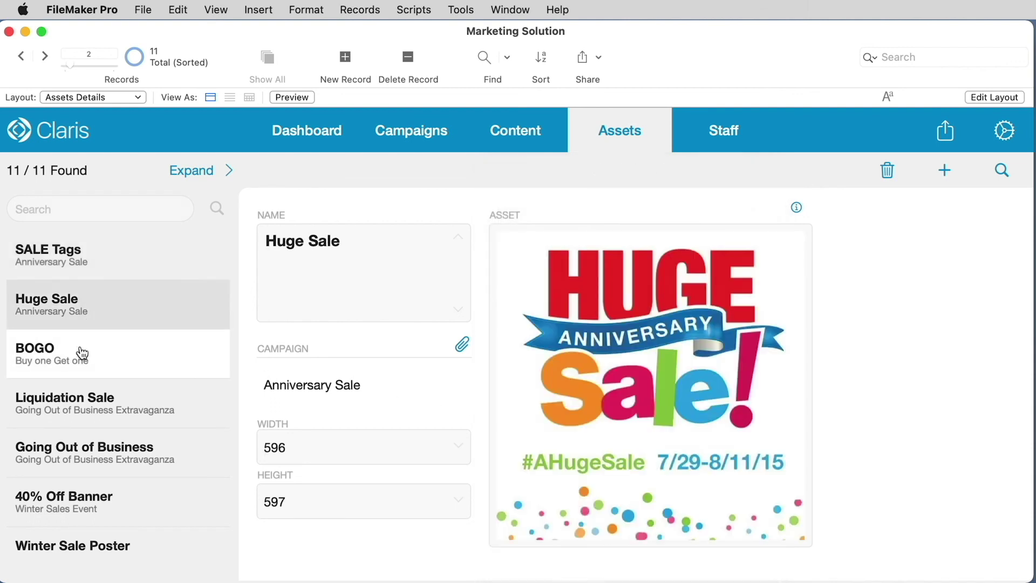